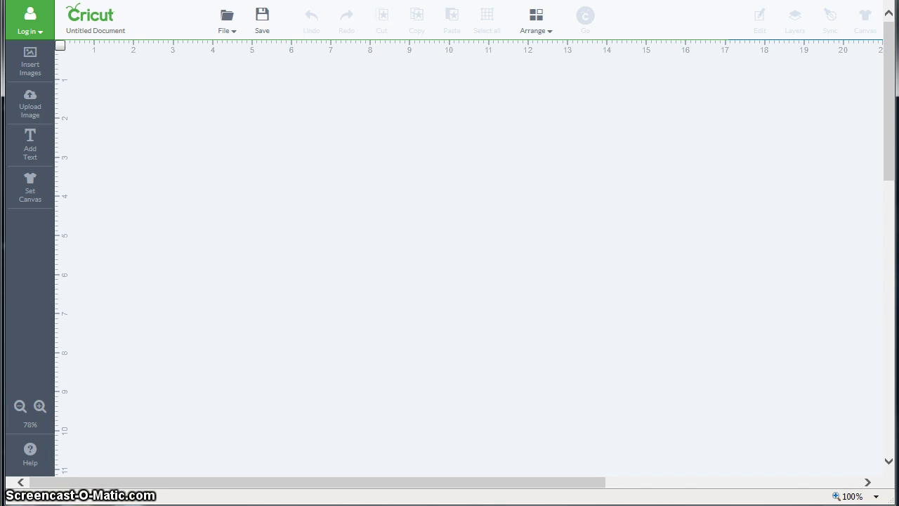
Step: Open Character Map through a 'fonts' Start search, centre it over the canvas, and choose Cantoni Pro
key(super)
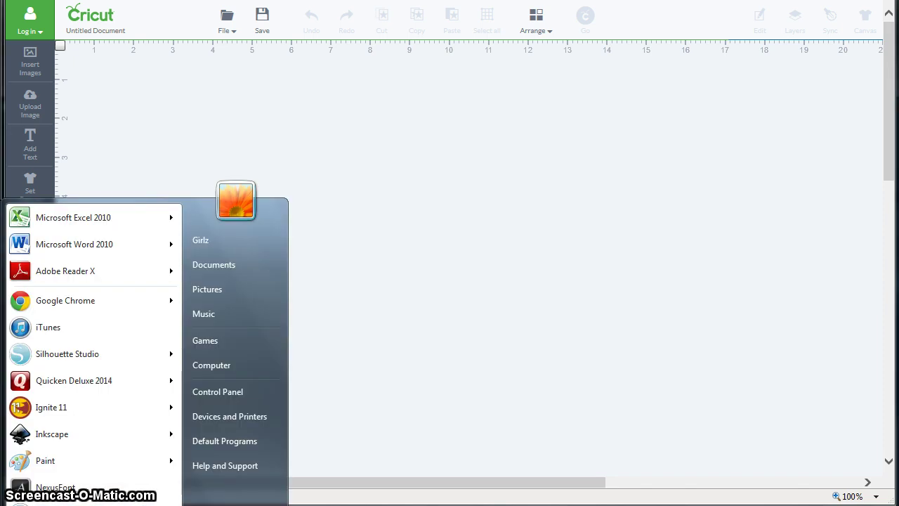
text(fonts)
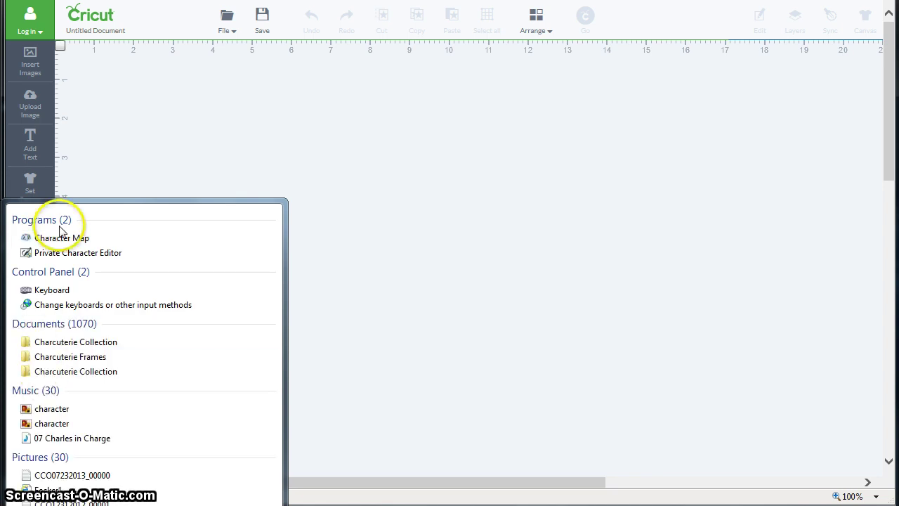
click(52, 237)
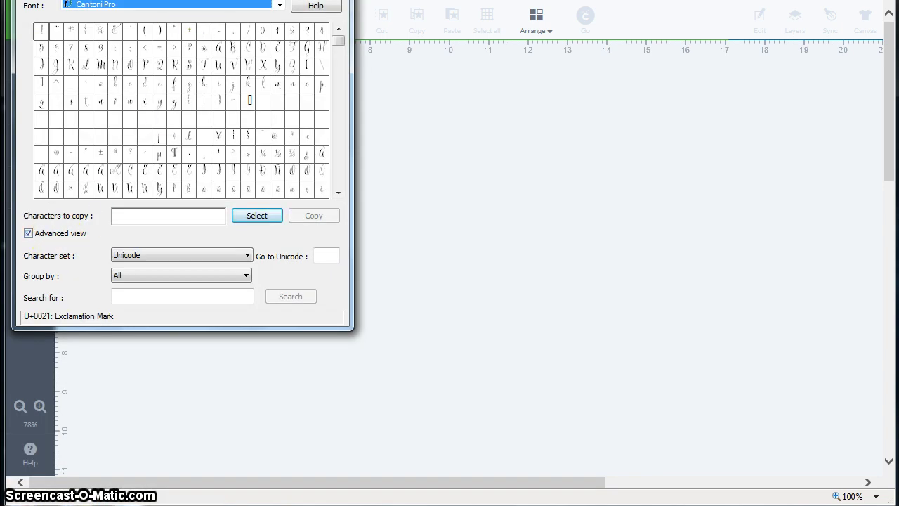
drag(197, 0, 406, 103)
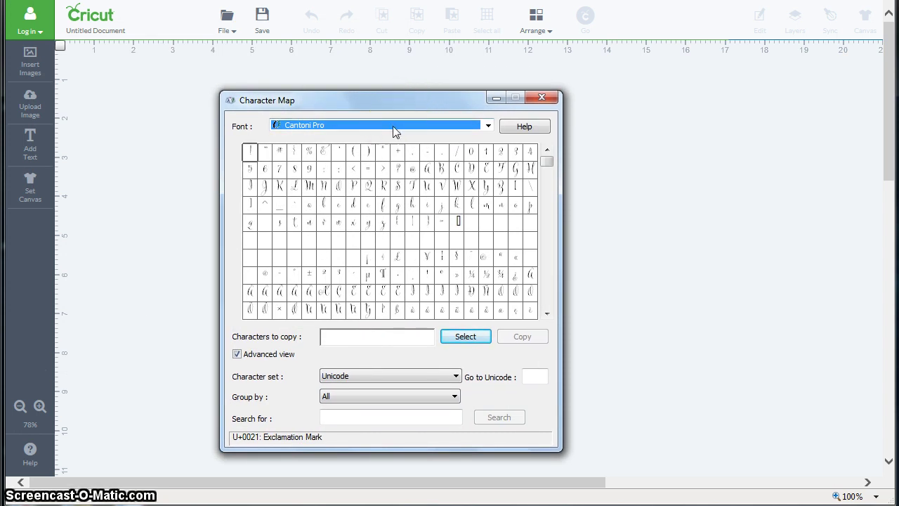
click(485, 126)
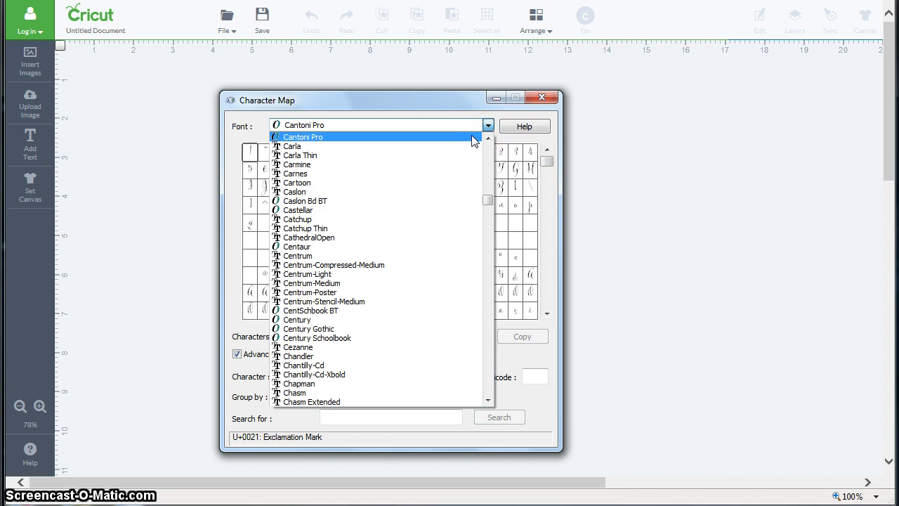
click(487, 125)
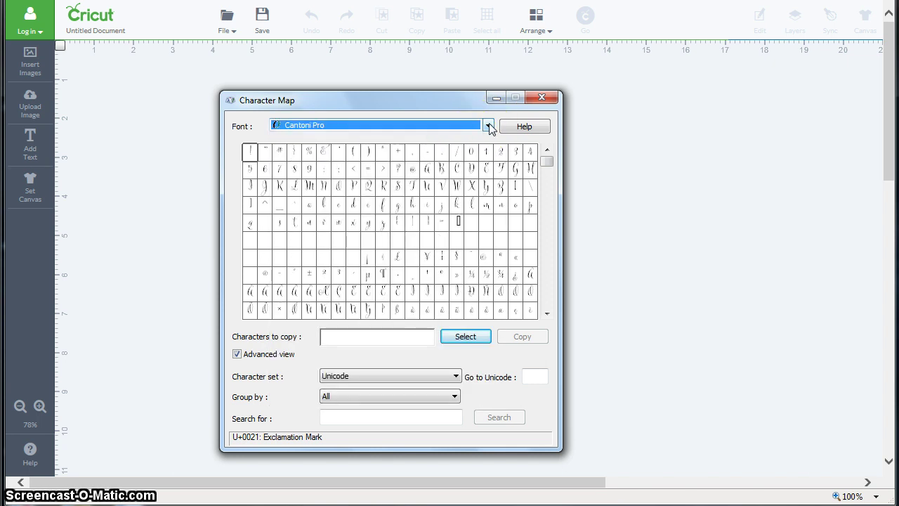
drag(463, 101, 448, 75)
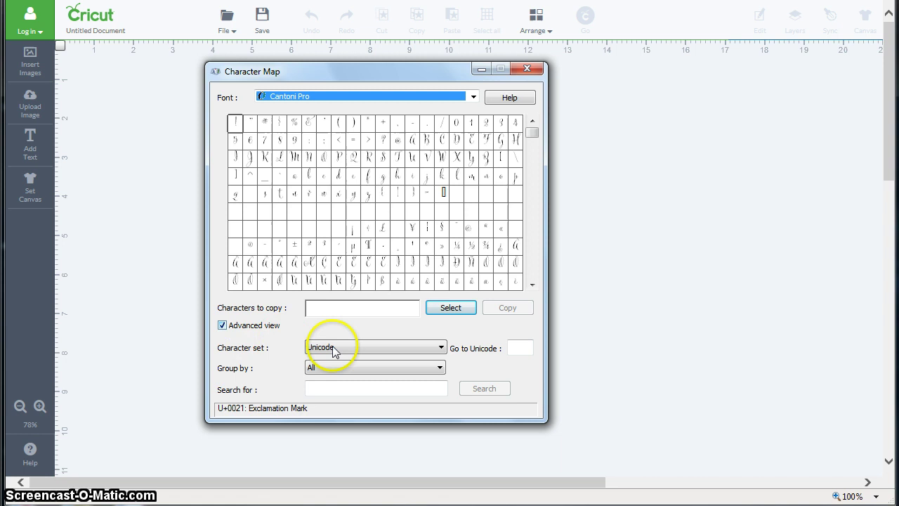
Step: Group Cantoni Pro by Unicode Subrange to show only its Private Use Characters from U+E000
click(422, 367)
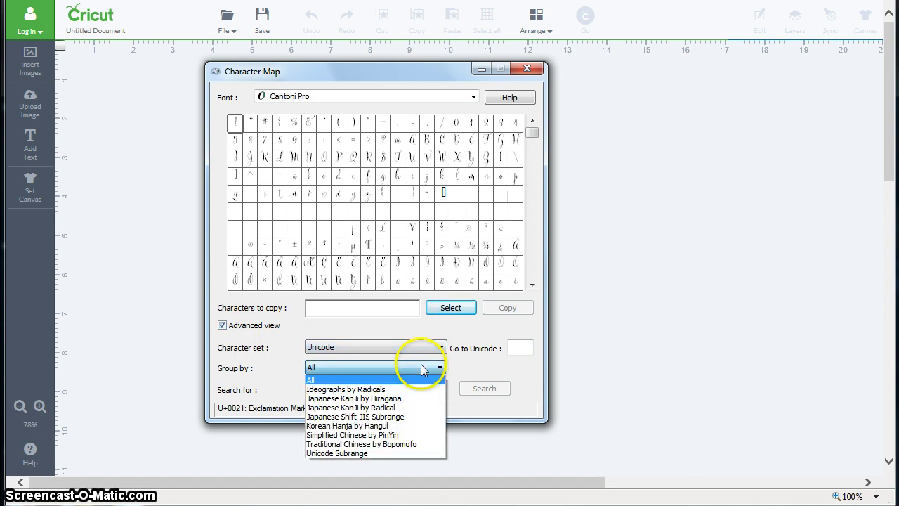
click(385, 453)
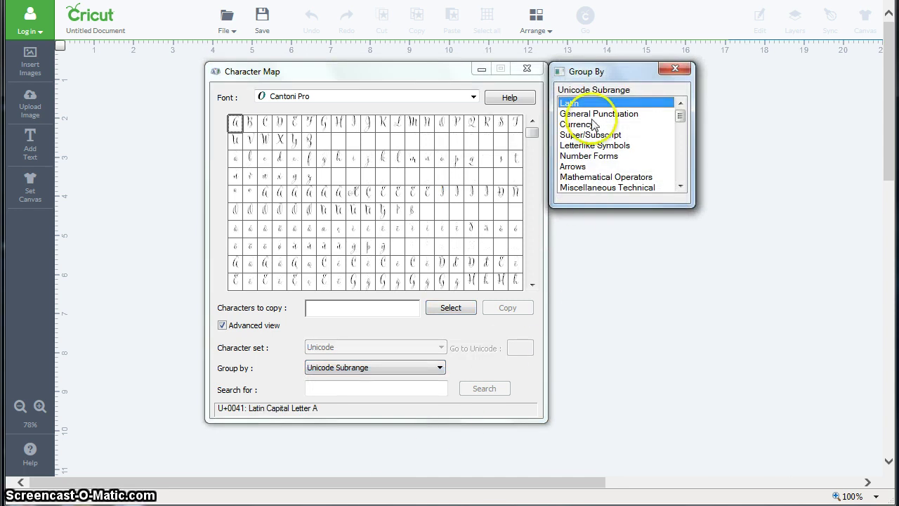
drag(680, 121, 678, 181)
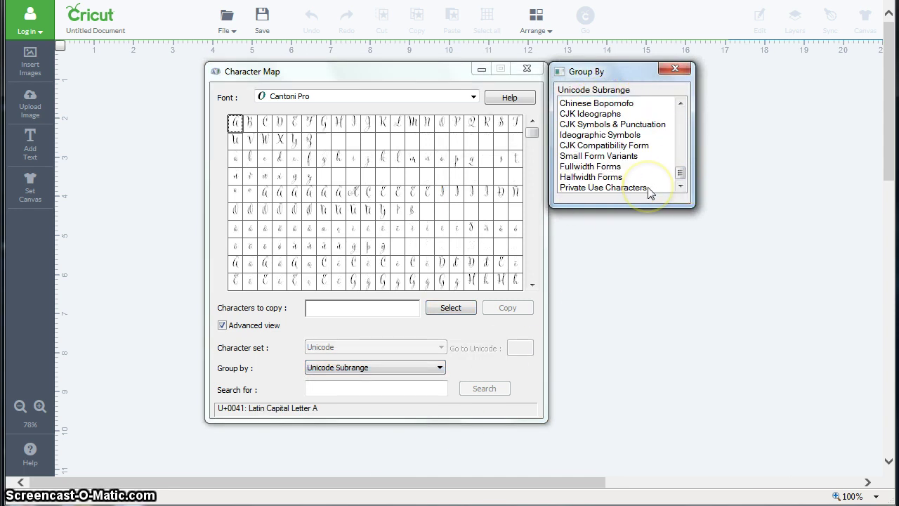
click(647, 187)
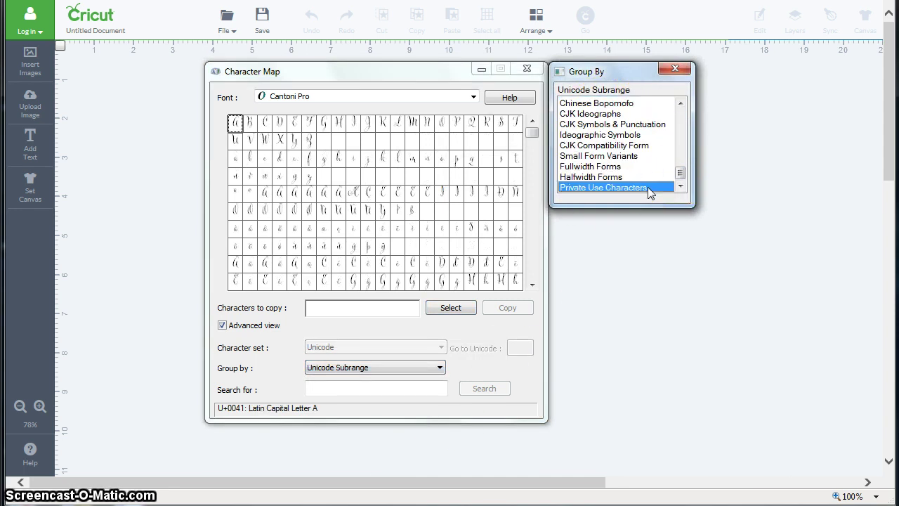
click(673, 69)
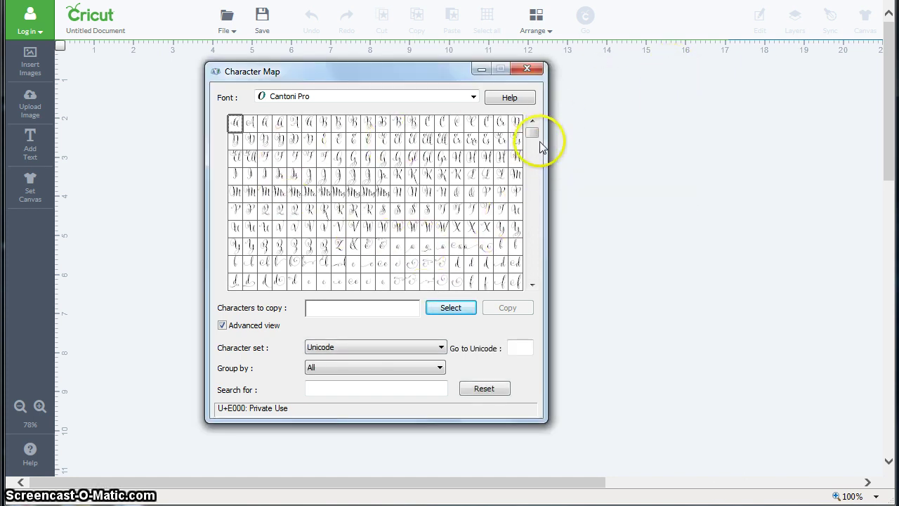
mouse_move(532, 132)
mouse_down()
mouse_move(538, 153)
mouse_move(537, 130)
mouse_up()
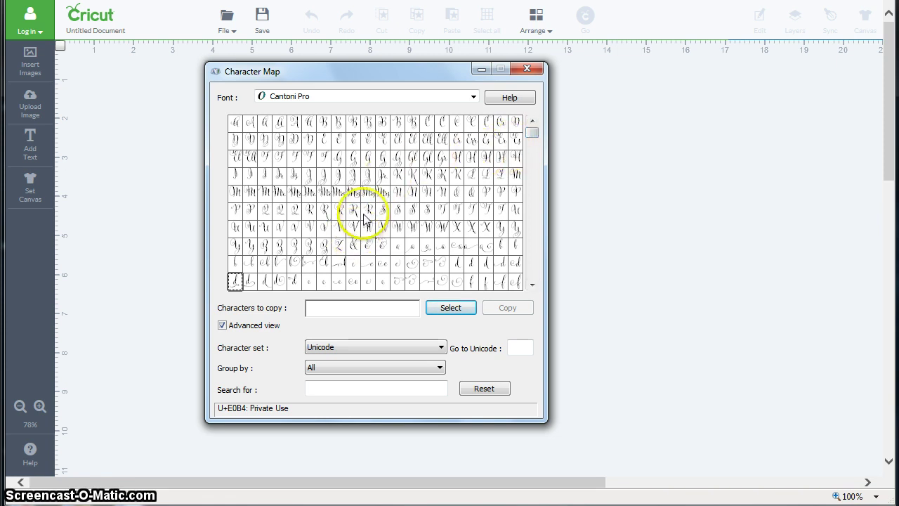
Step: Add the flourished K and alternate a glyphs to the copy field, then scroll for more flourishes
click(295, 144)
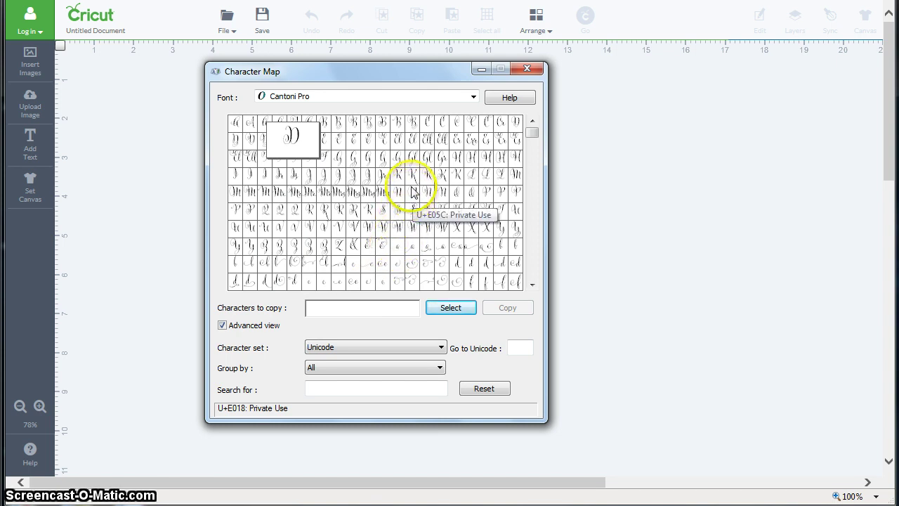
click(412, 174)
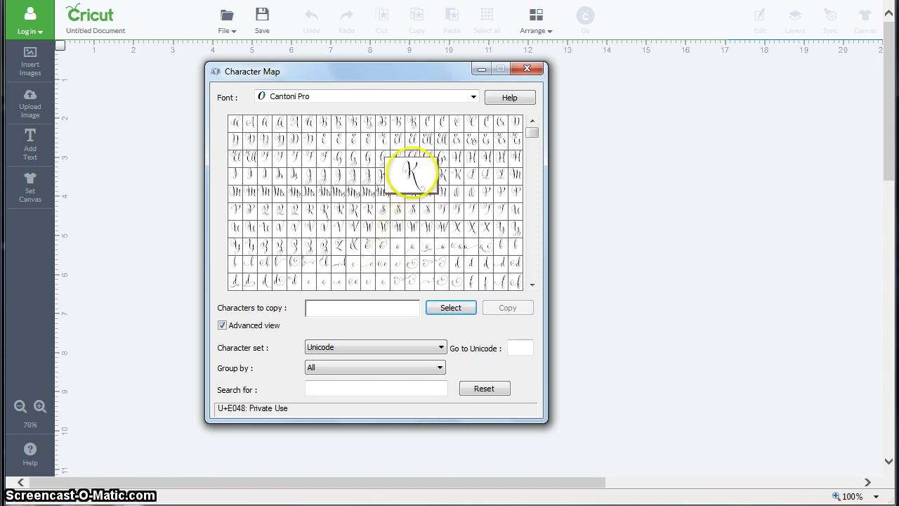
click(443, 306)
click(395, 255)
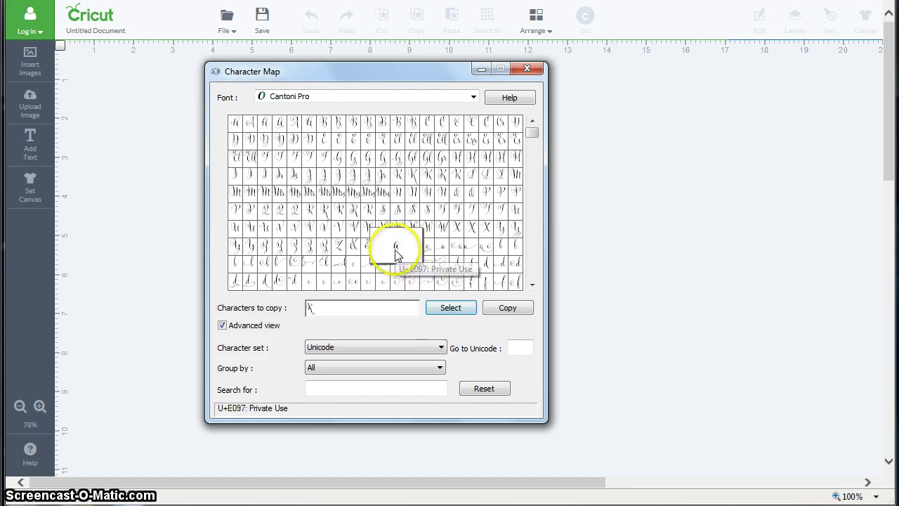
click(442, 307)
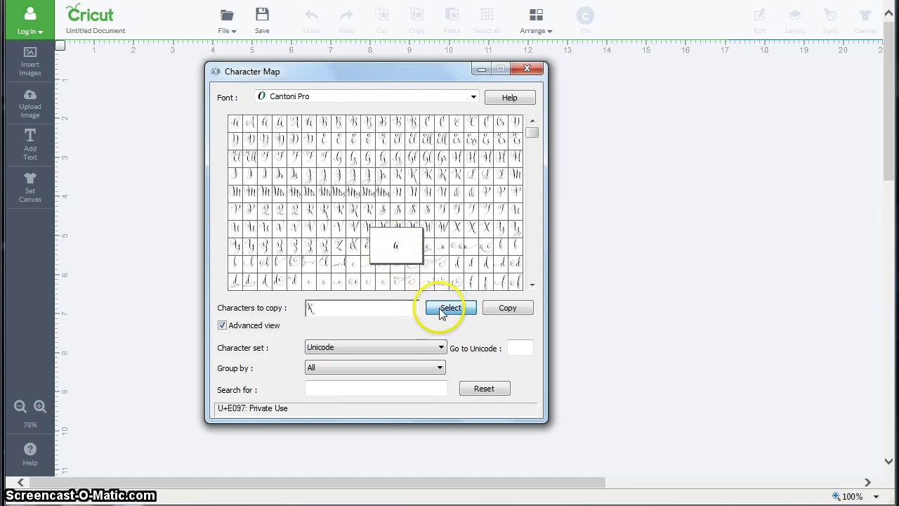
click(531, 285)
click(532, 284)
click(531, 285)
click(531, 284)
click(531, 284)
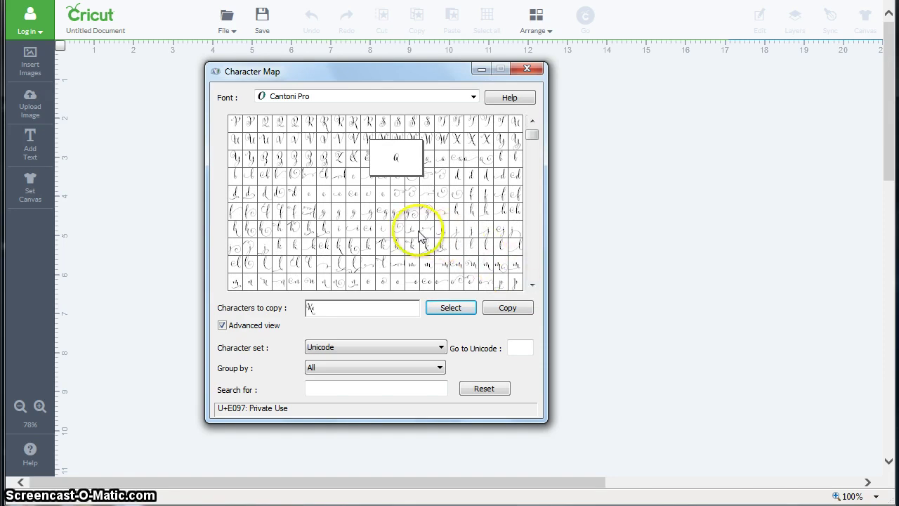
click(532, 285)
click(532, 285)
click(531, 284)
click(532, 284)
click(531, 284)
click(531, 284)
click(531, 285)
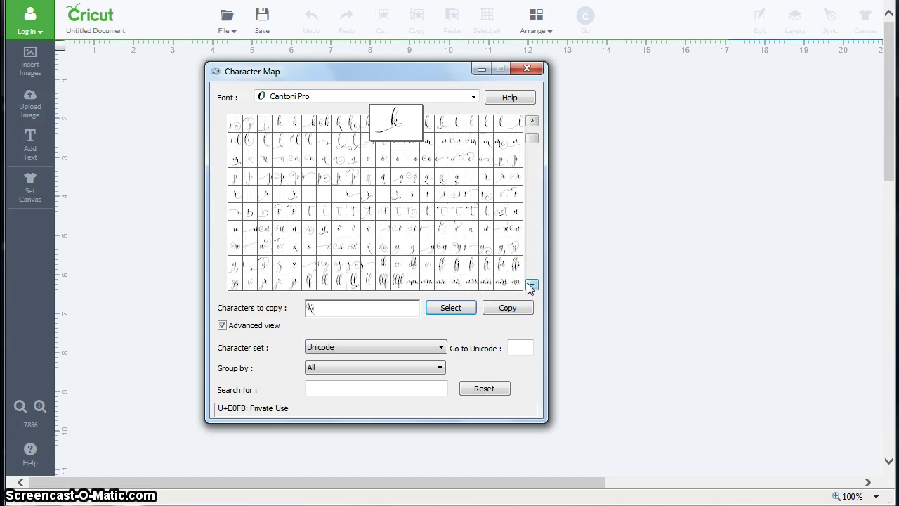
Step: Add the flourished y glyph to the characters to copy
click(484, 251)
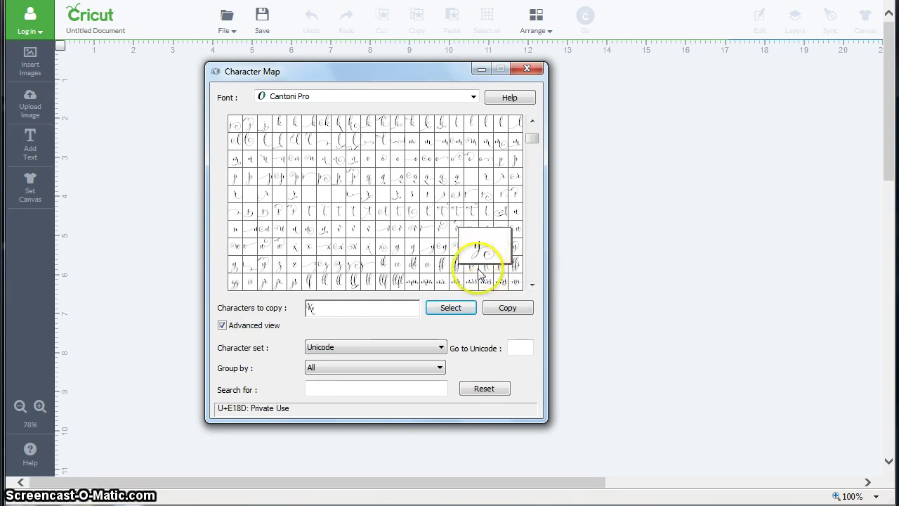
click(450, 308)
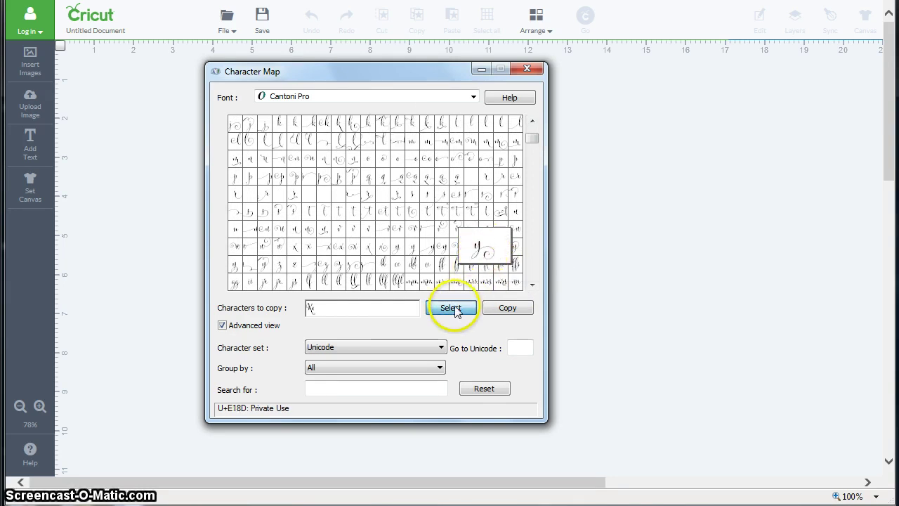
click(531, 284)
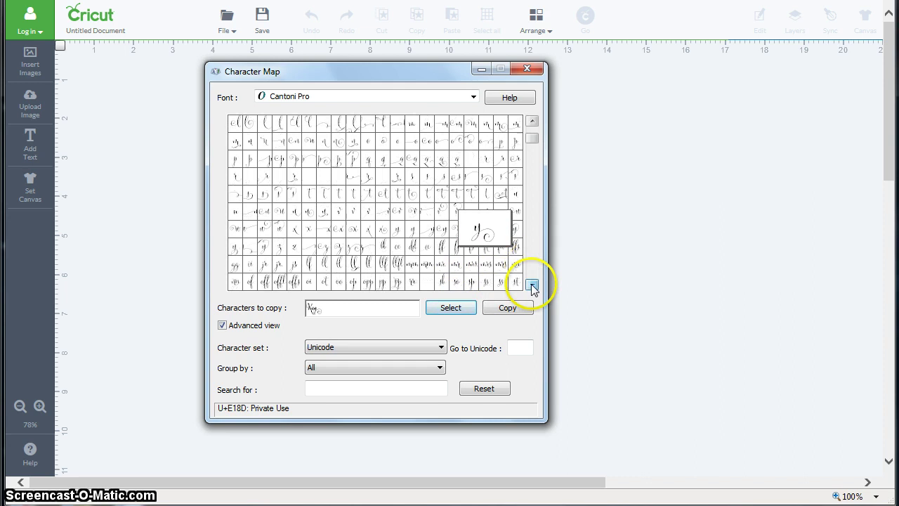
click(534, 144)
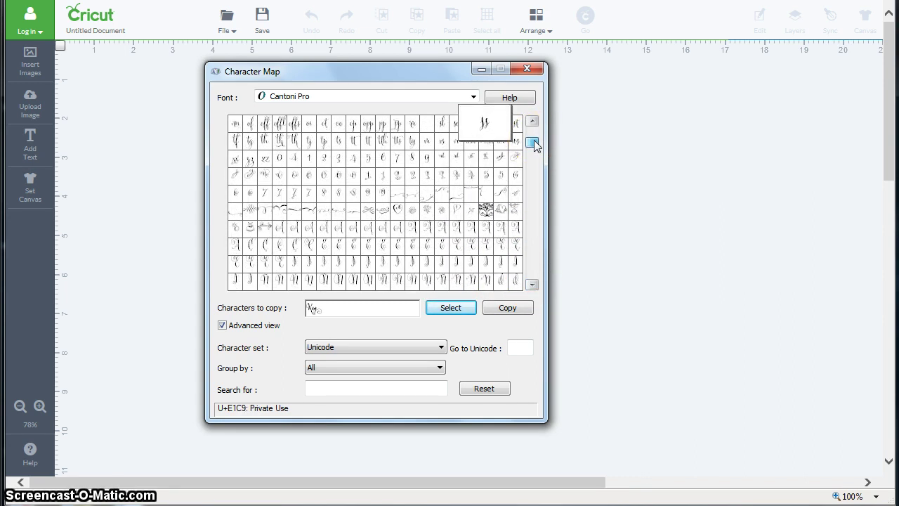
Step: Add the floral ornament and U+E22B heart glyphs, then copy the whole string
click(428, 211)
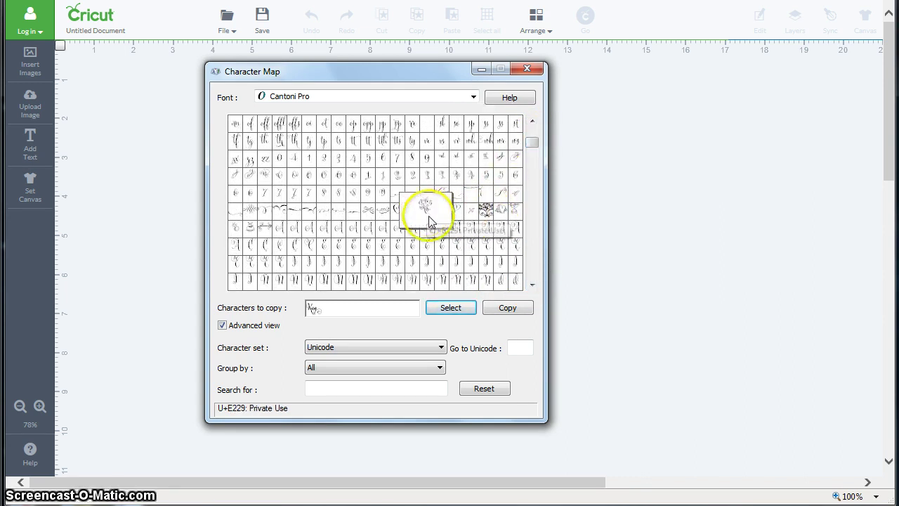
click(450, 309)
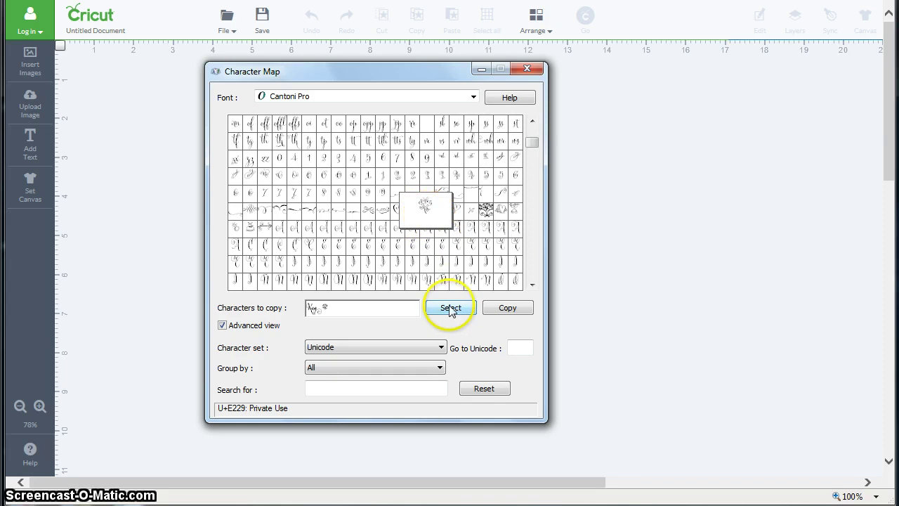
click(456, 210)
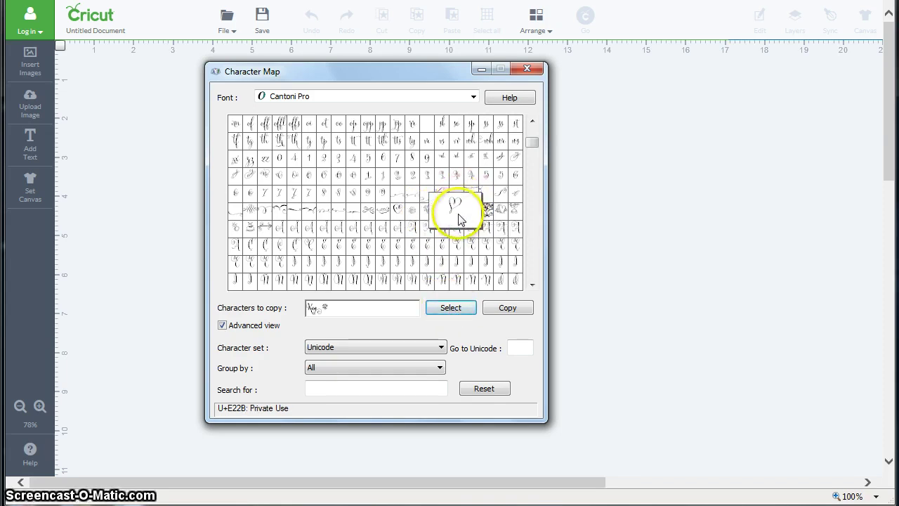
click(460, 311)
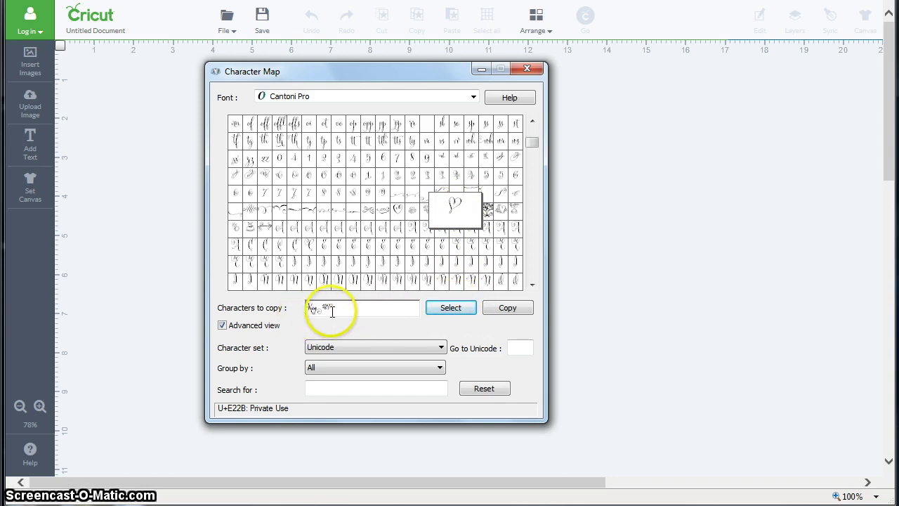
click(498, 312)
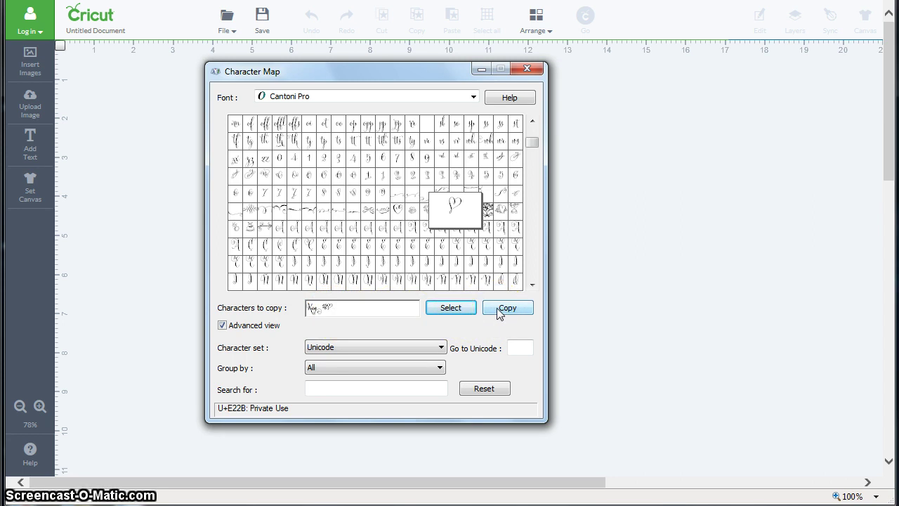
Step: Back in Design Space, add a text box holding the pasted Cantoni Pro characters
click(551, 296)
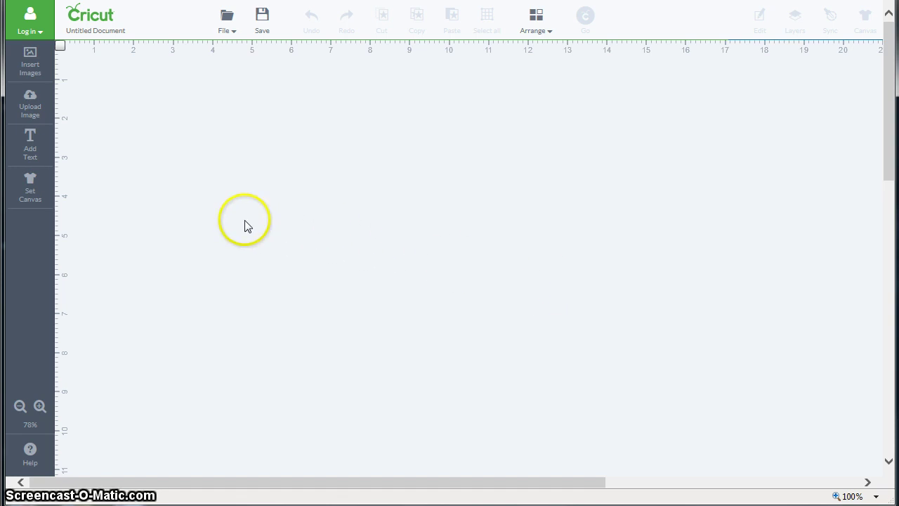
click(32, 155)
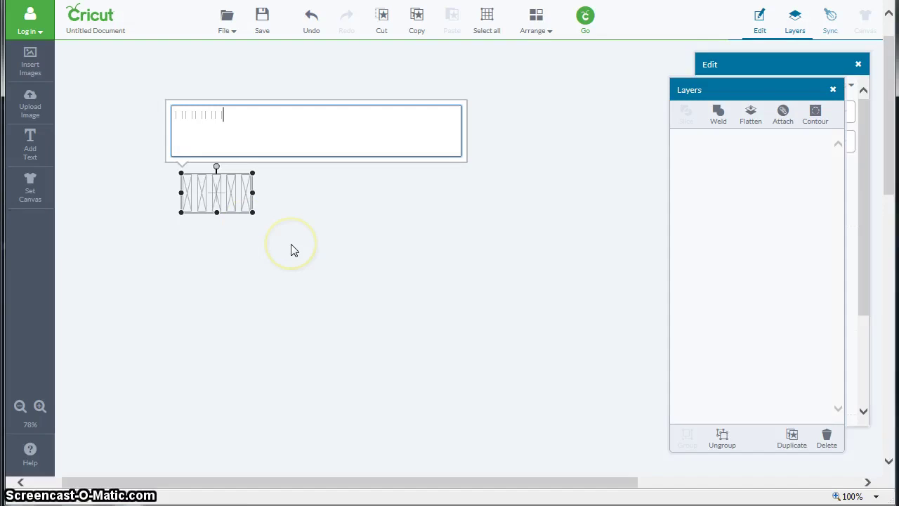
Step: Set the text layer's font to Cantoni Pro, found by searching 'cant' in the font list
click(758, 64)
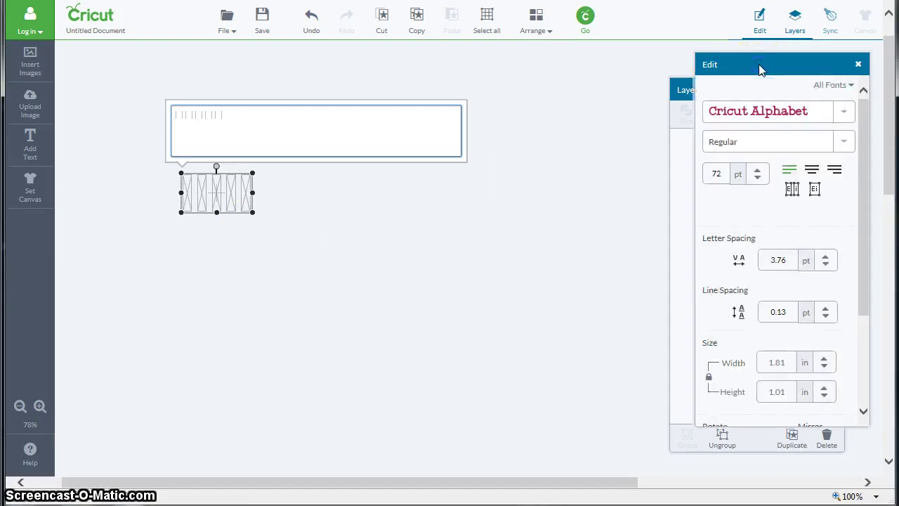
click(845, 114)
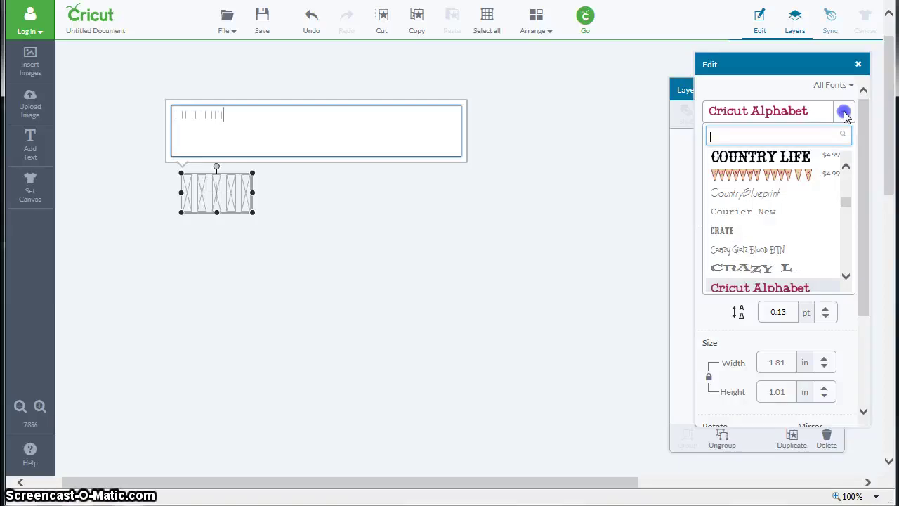
text(ca)
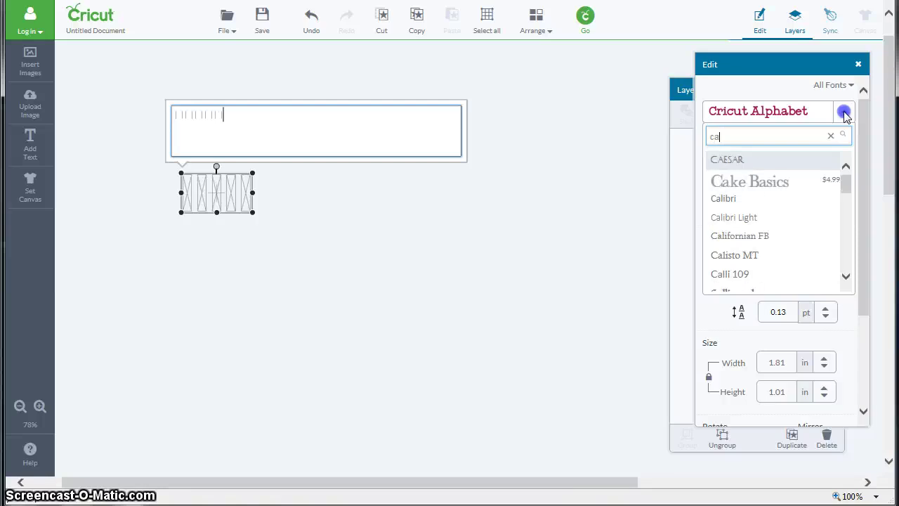
text(n)
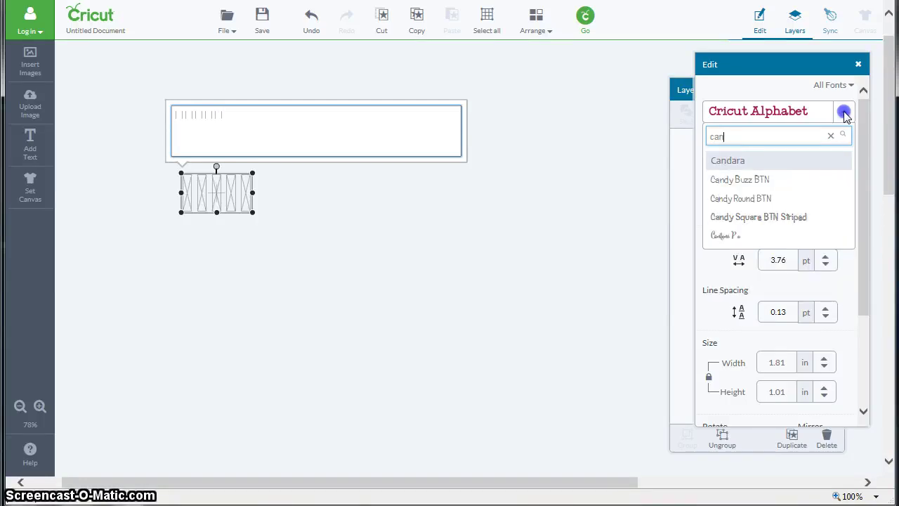
text(t)
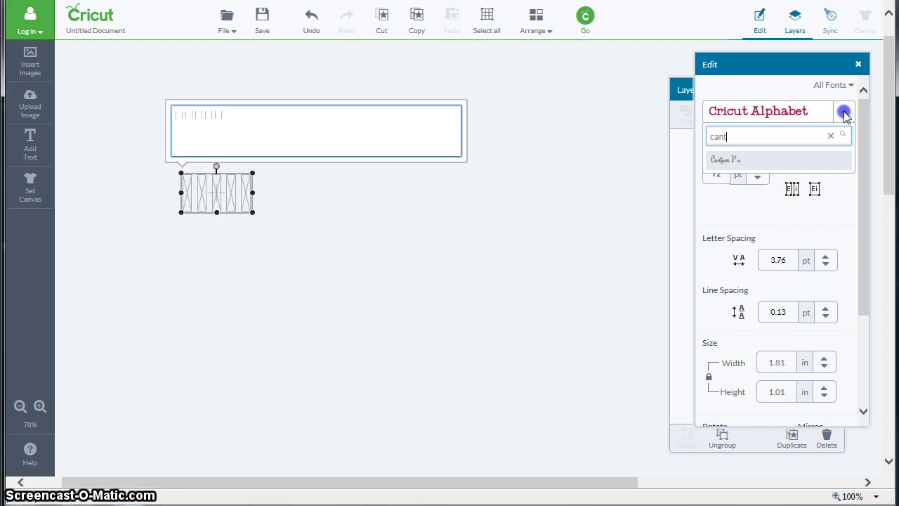
click(823, 150)
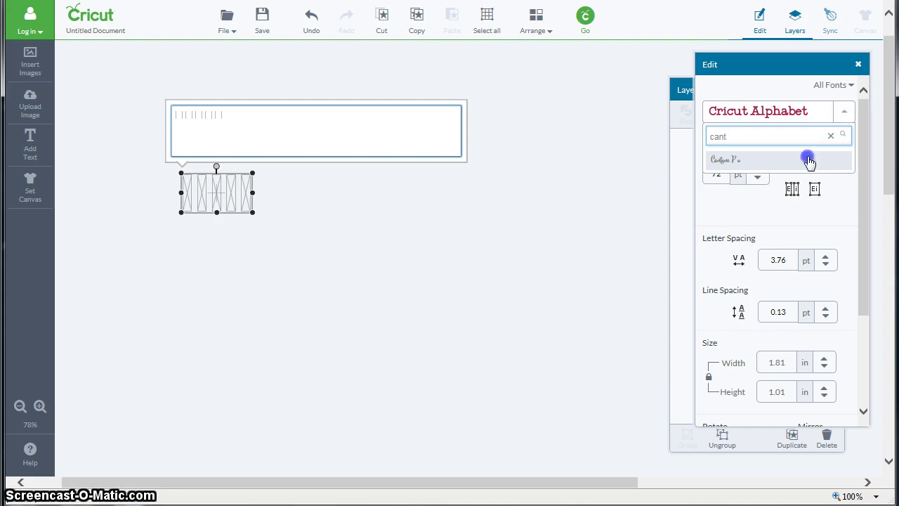
click(806, 160)
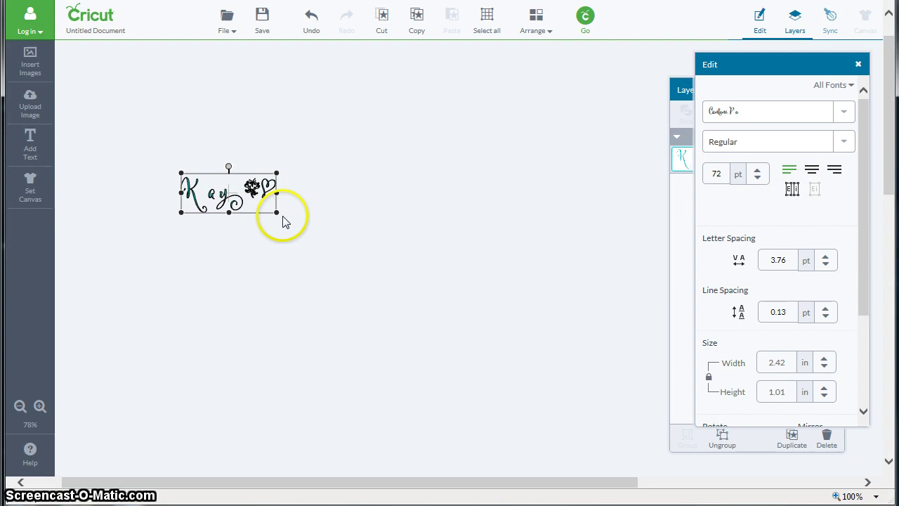
Step: Scale the Cantoni Pro Kay design up to 8.11 in by 3.37 in (240.83 pt)
drag(277, 213, 502, 354)
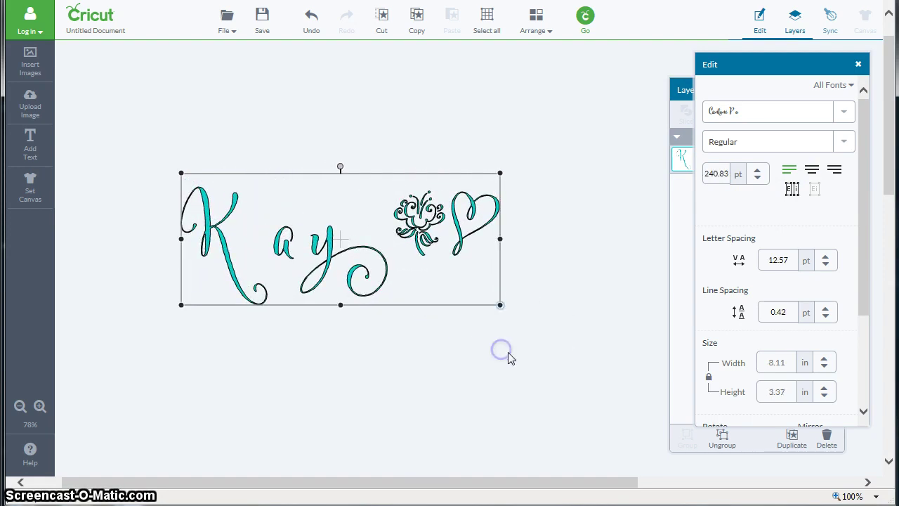
click(562, 363)
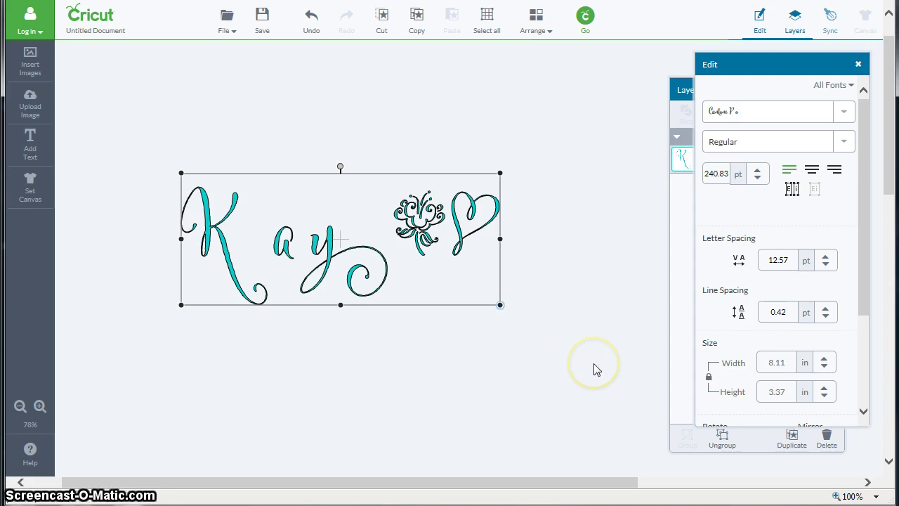